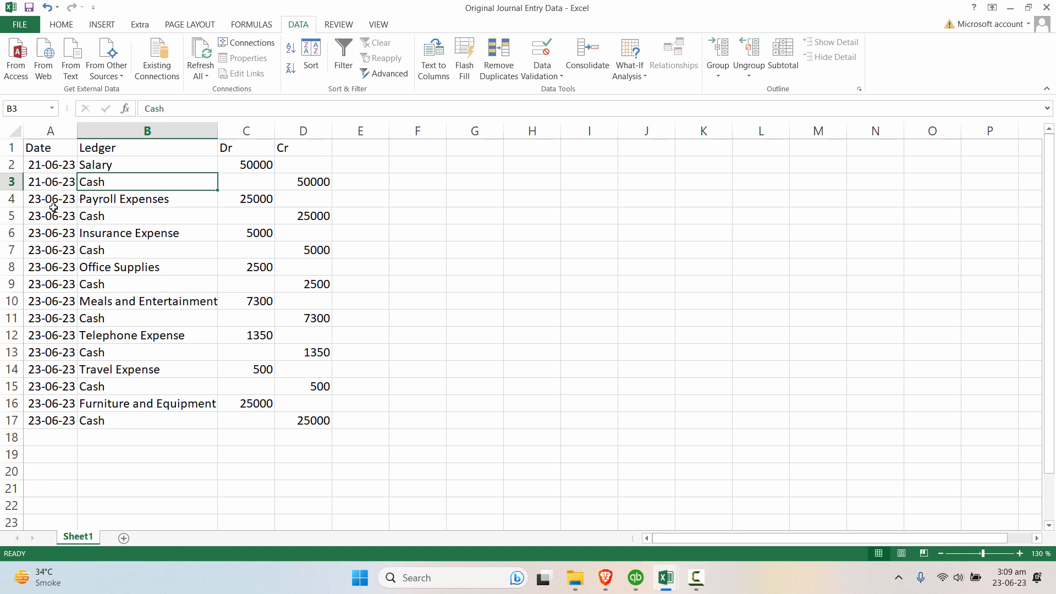
left_click(61, 166)
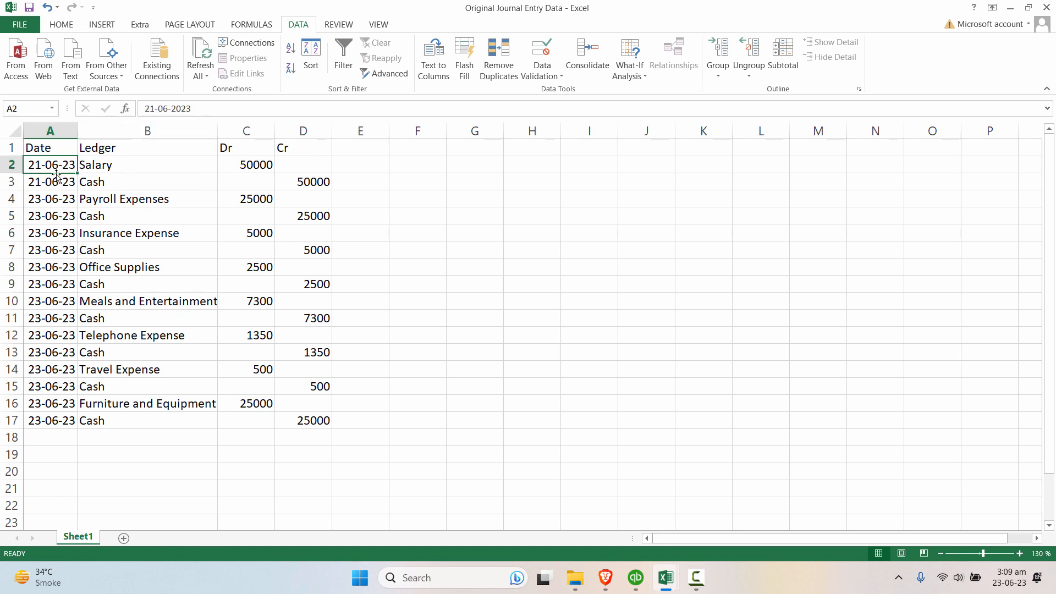
left_click(87, 168)
left_click(247, 168)
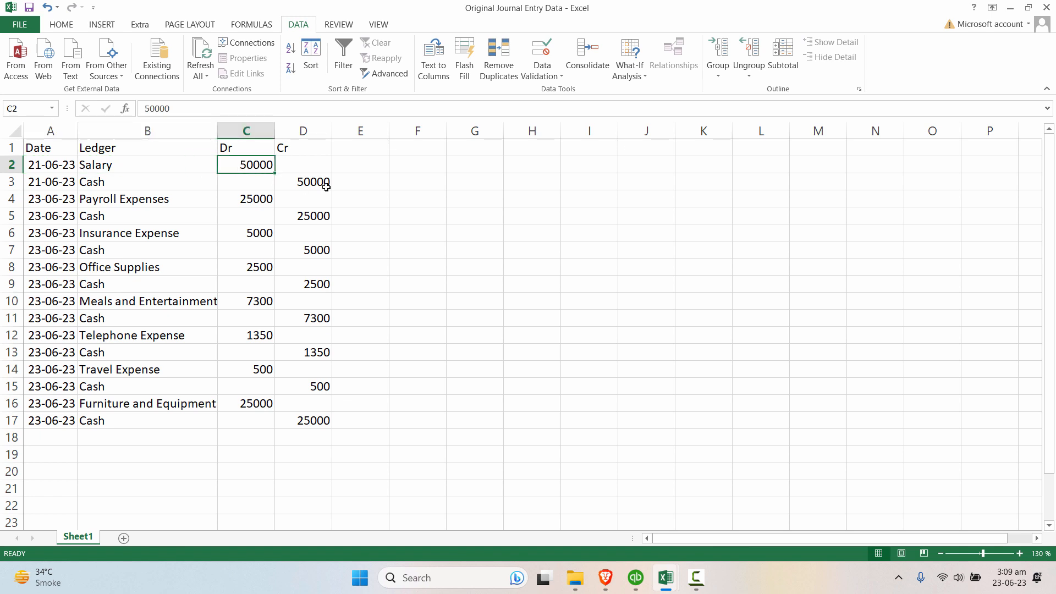
left_click(87, 180)
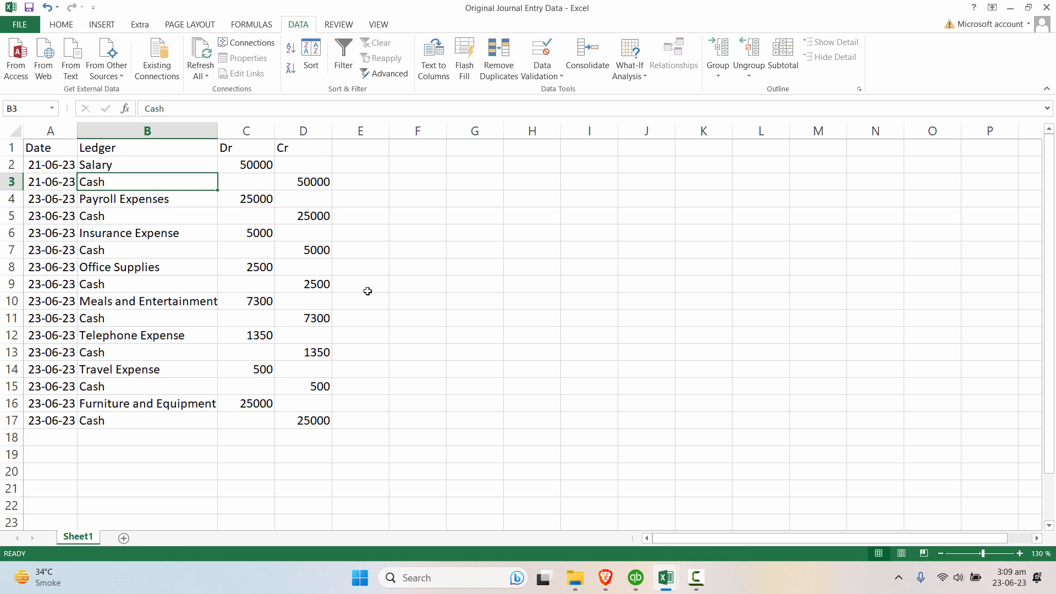
- Add a "sequence" header in cell E1 and enter 1 in E2 beside the Salary entry
left_click(374, 146)
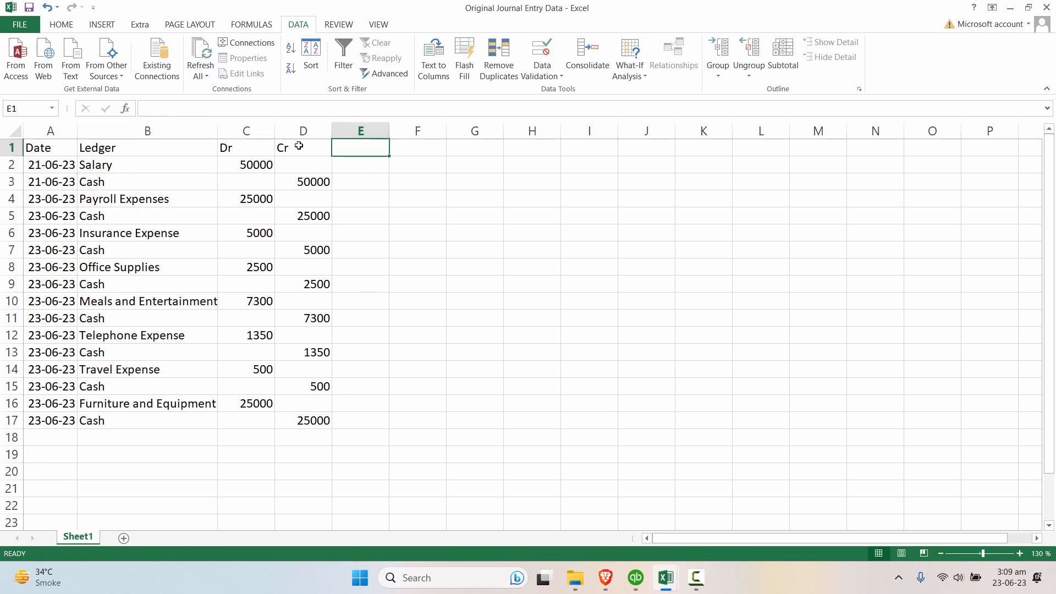
type("sq")
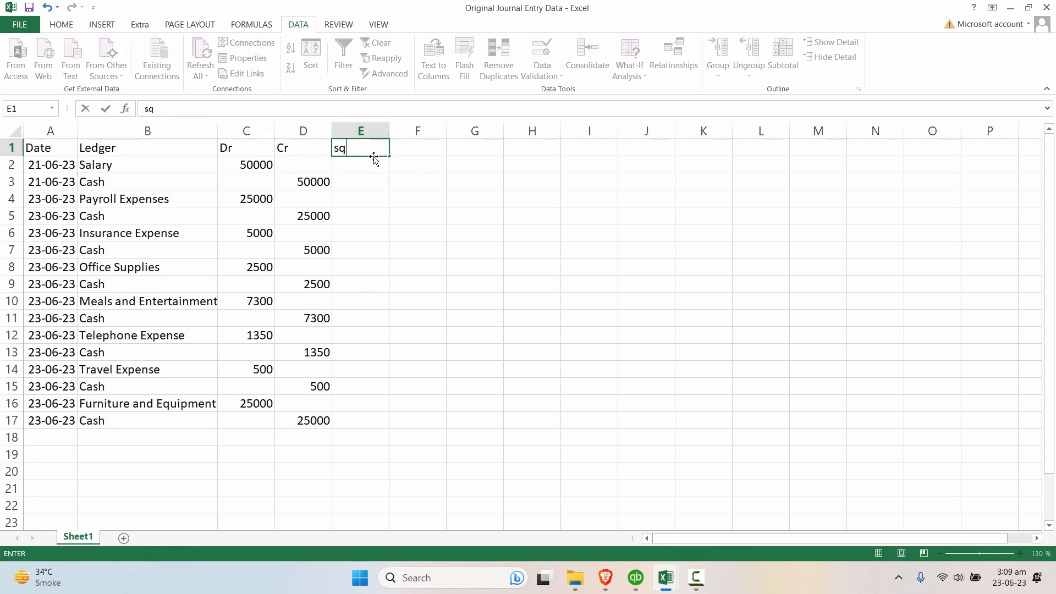
key("BackSpace")
type("equence")
key("Return")
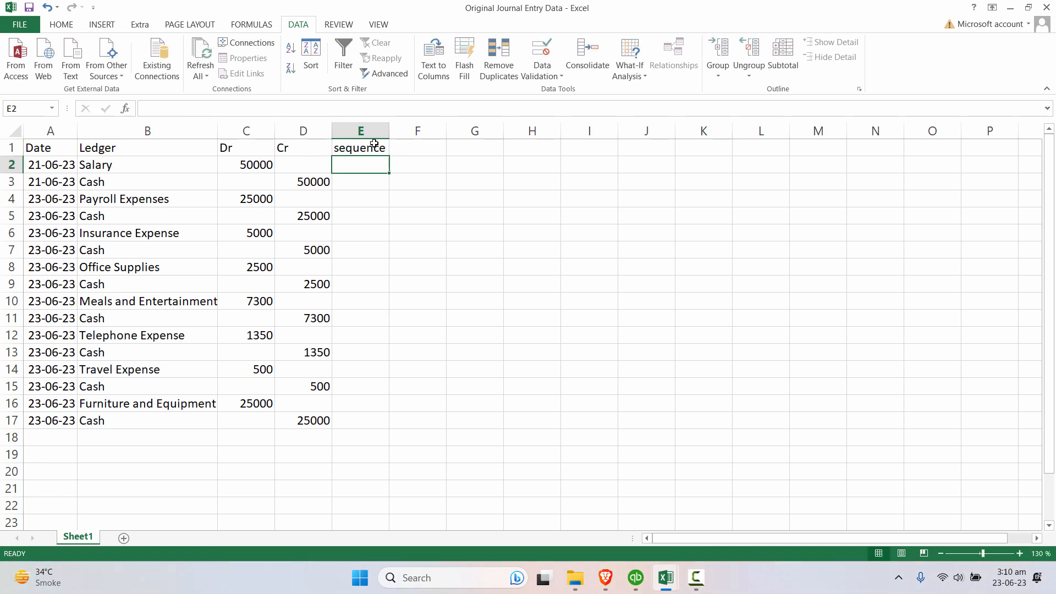
type("1")
key("Return")
left_click(384, 165)
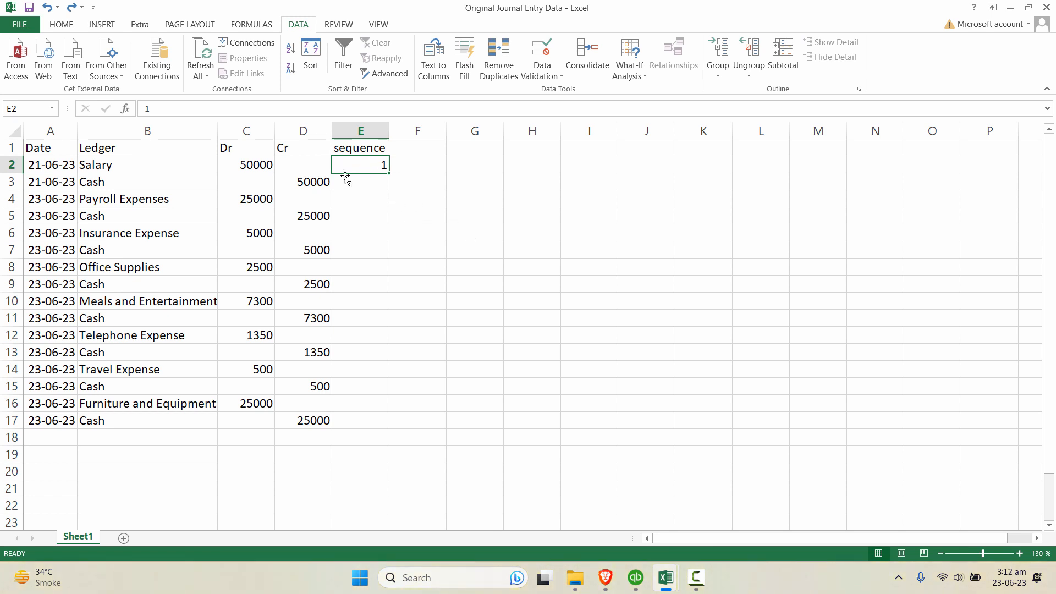
left_click(375, 184)
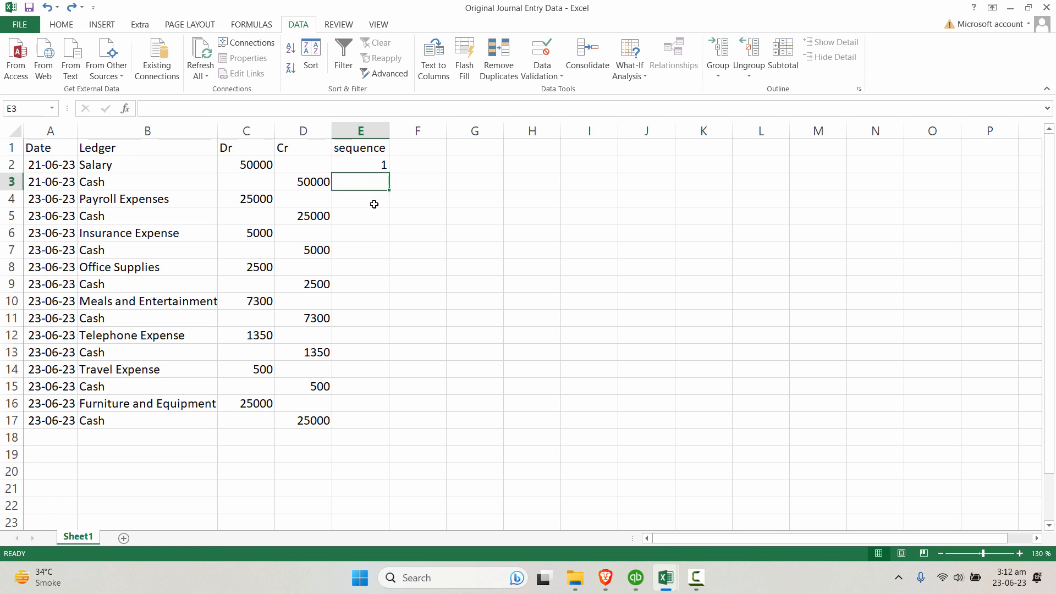
left_click(374, 204)
left_click(374, 219)
left_click(373, 230)
- Fill the E2:E3 pattern of 1 and a blank down to row 17, using Copy Cells instead of a series
mouse_move(382, 165)
left_mouse_down()
mouse_move(382, 178)
mouse_move(375, 164)
mouse_move(361, 177)
mouse_move(360, 164)
mouse_move(365, 177)
left_mouse_up()
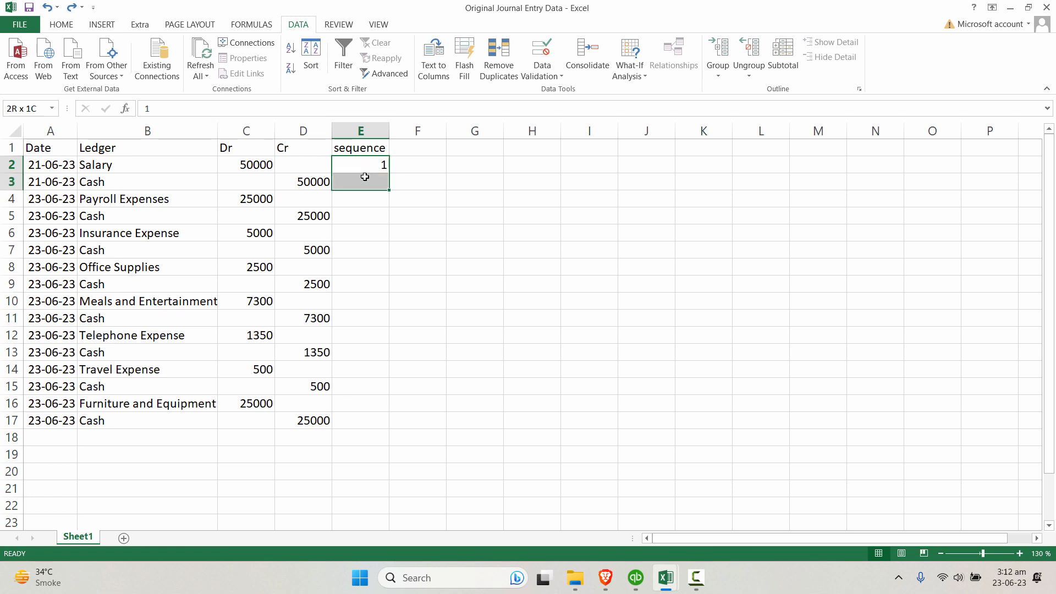
double_click(391, 192)
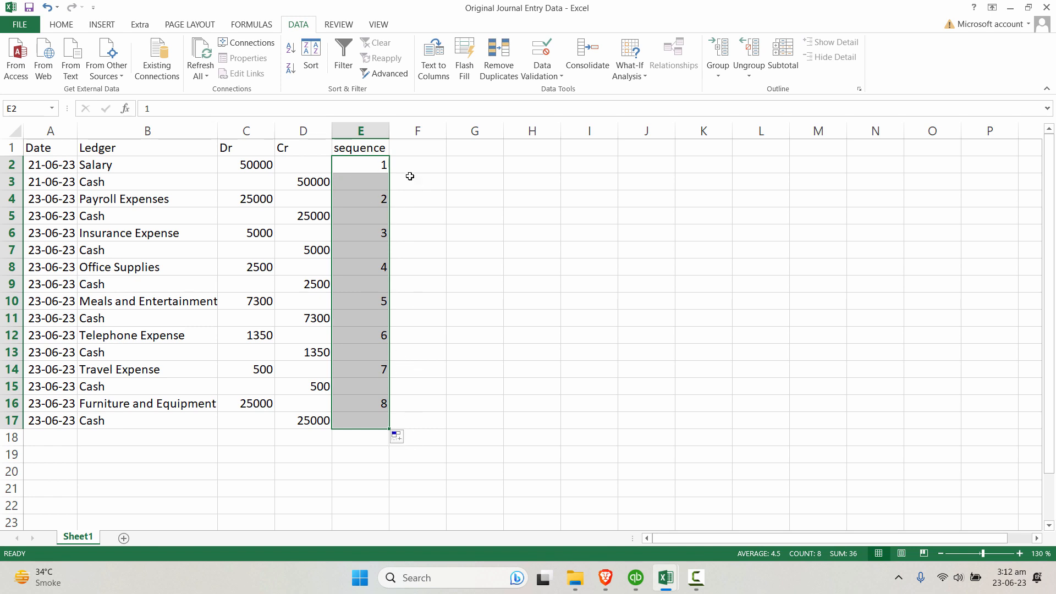
left_click(413, 442)
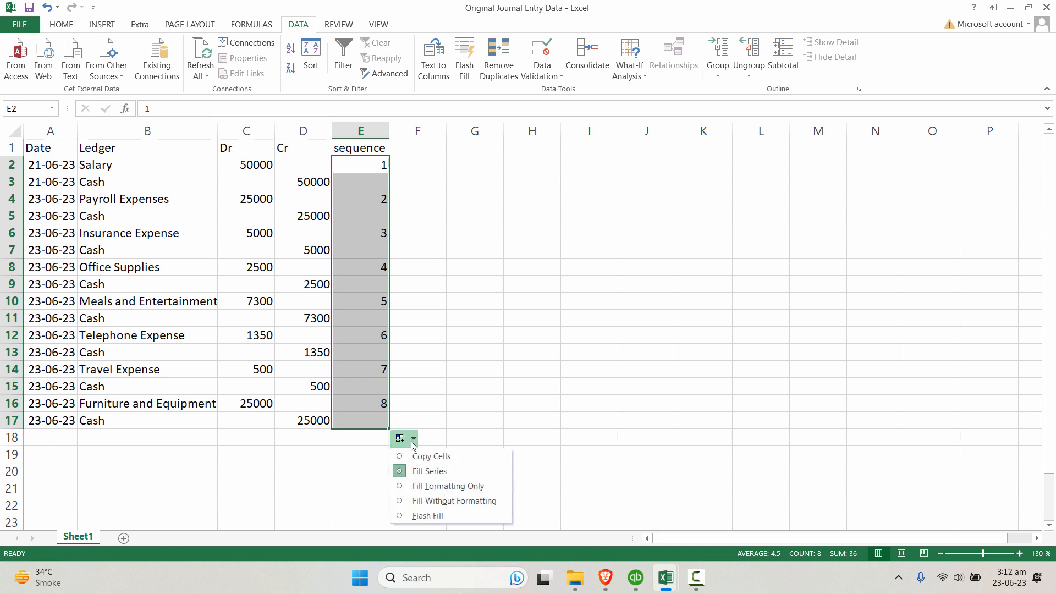
left_click(442, 460)
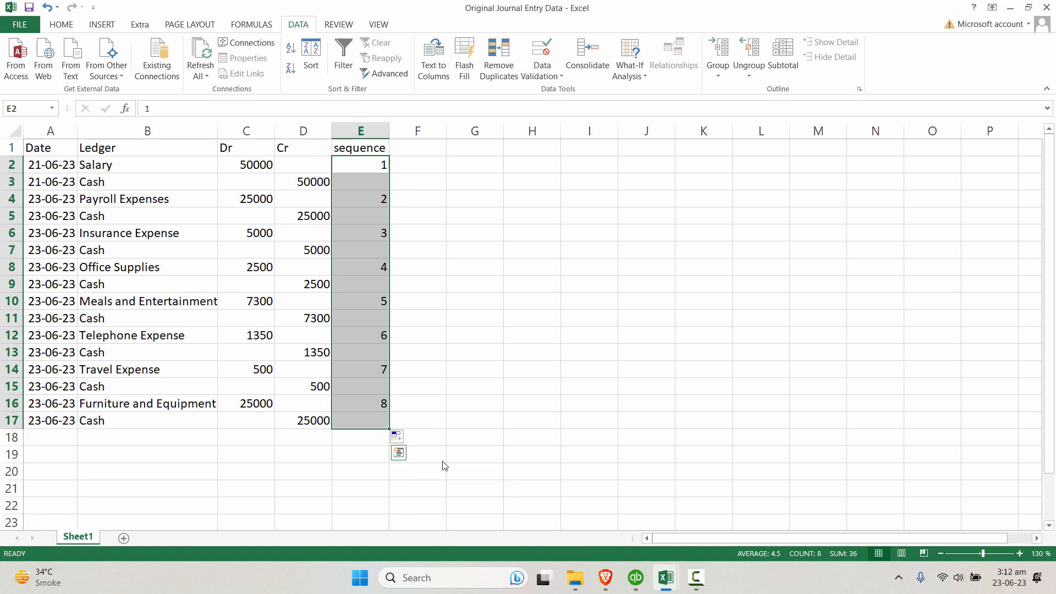
left_click(621, 316)
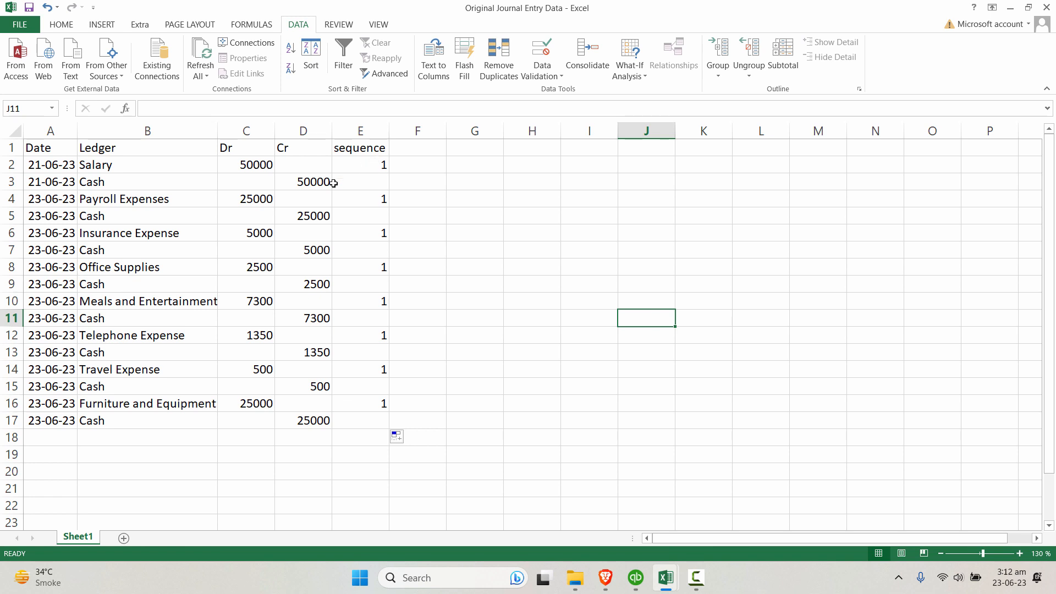
- Find all cells containing 1 across the whole sheet, select every match, and close the search
left_click(354, 238)
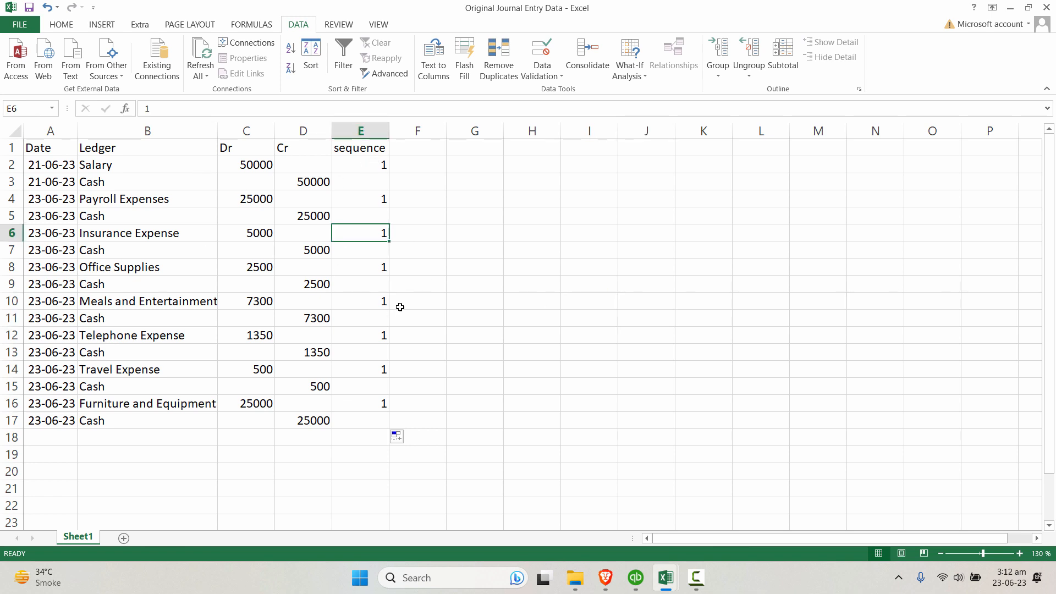
key("ctrl+f")
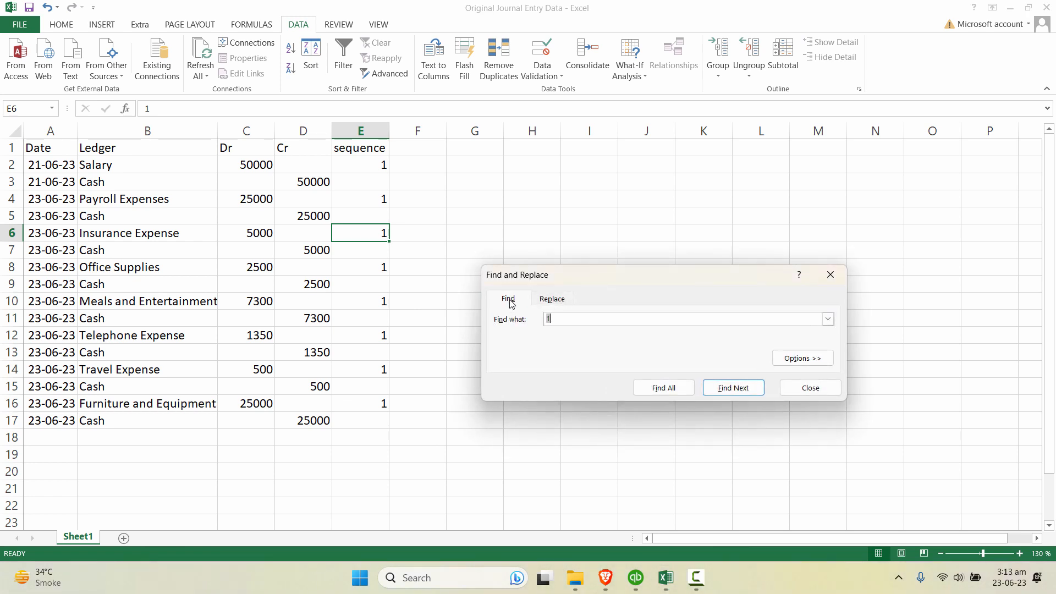
left_click(563, 322)
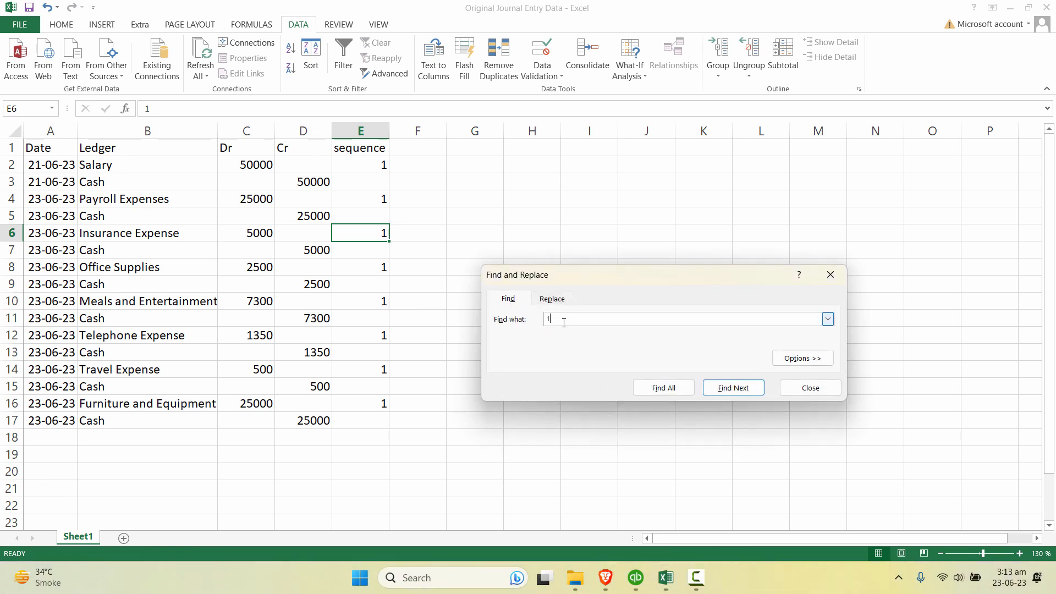
left_click(666, 388)
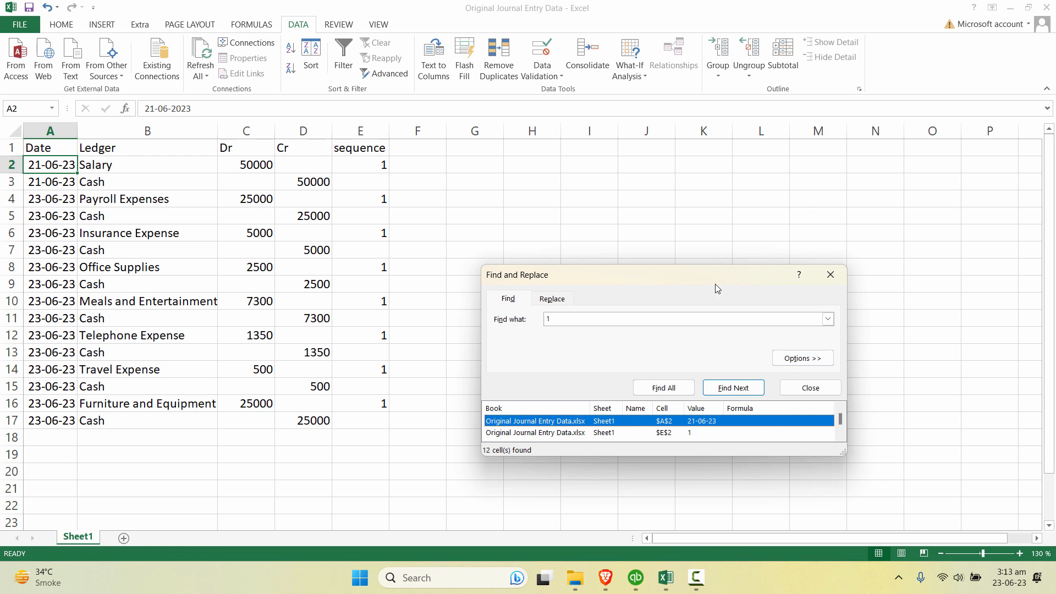
double_click(716, 278)
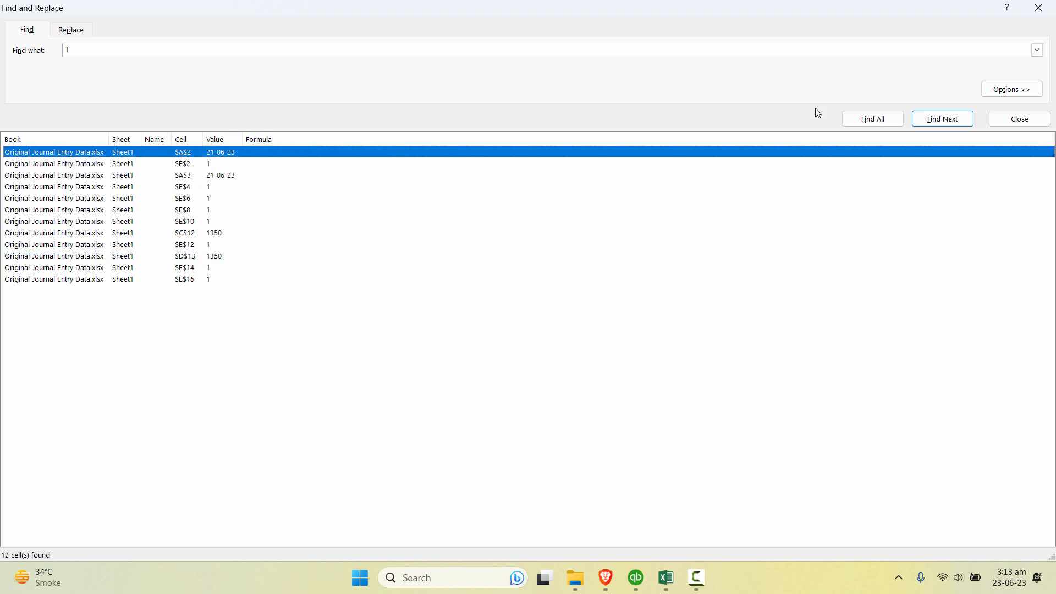
key("ctrl+a")
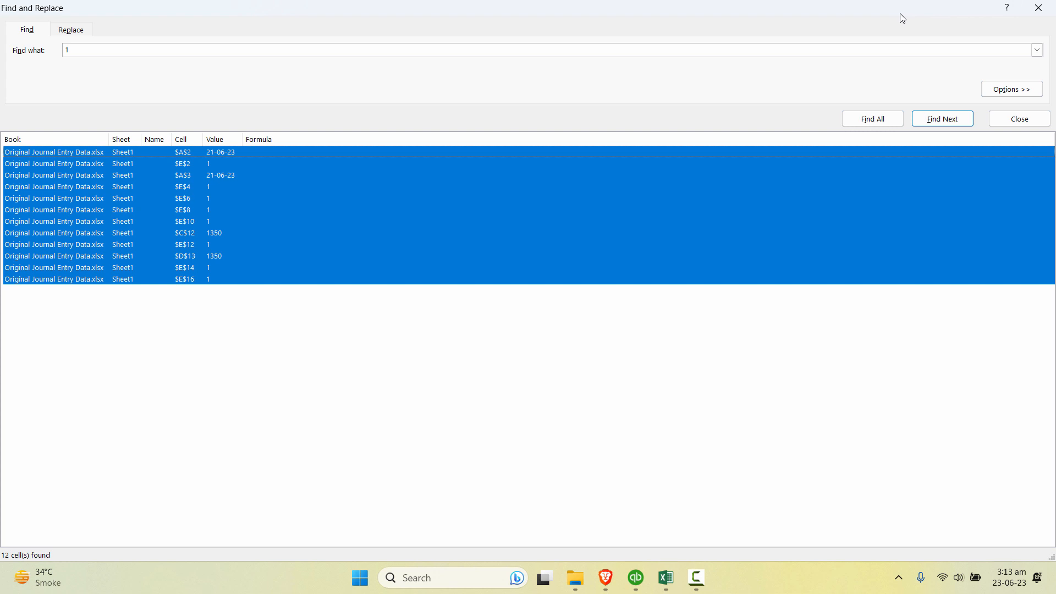
double_click(856, 15)
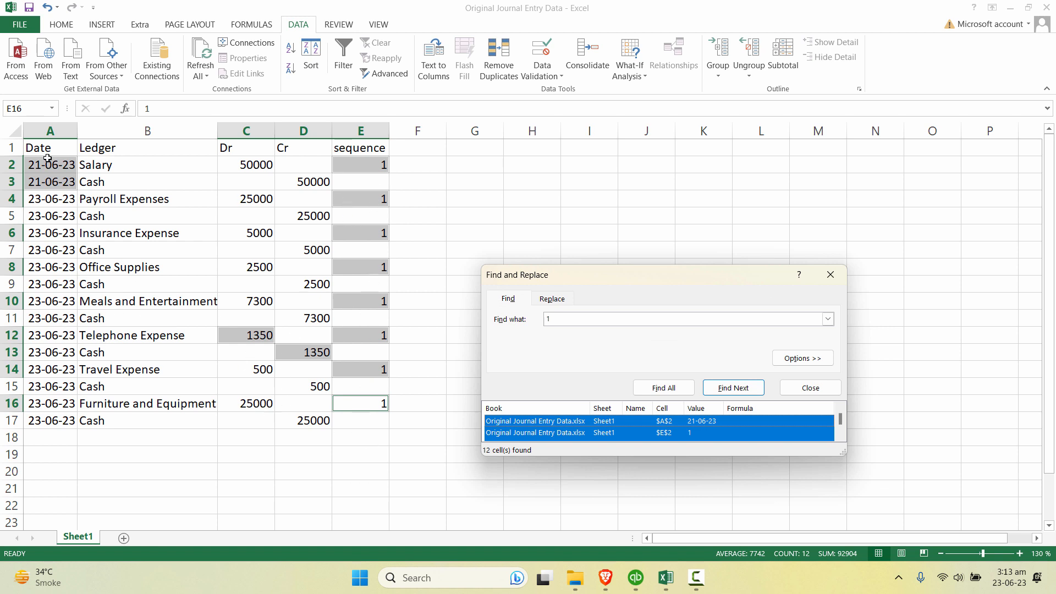
left_click(831, 275)
left_click(649, 405)
- Find all cells containing 1 within the sequence range E2:E17 only and select every match
left_click_drag(373, 165, 357, 421)
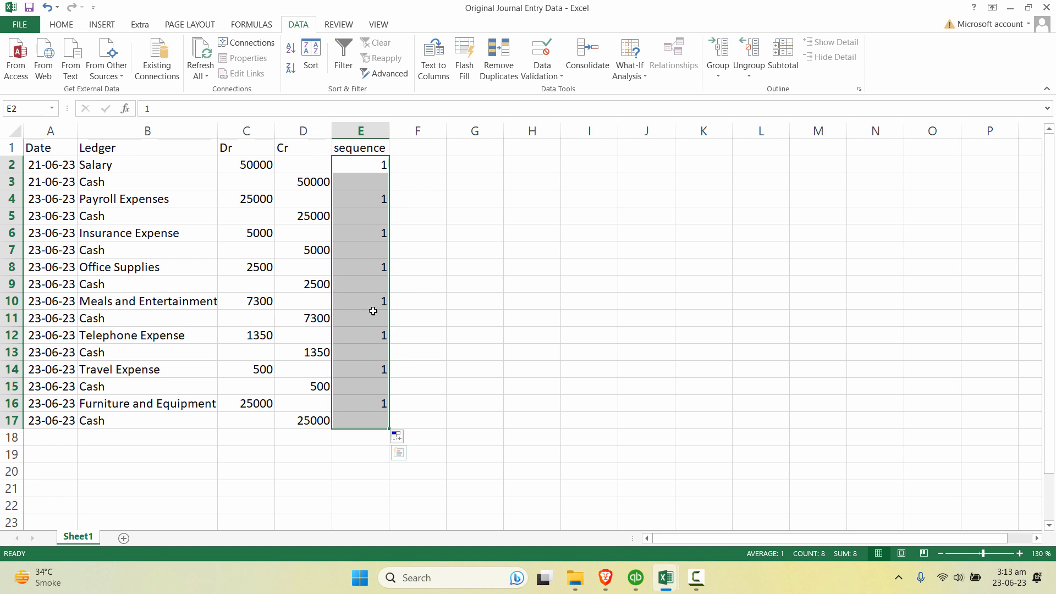
key("ctrl+f")
left_click(660, 434)
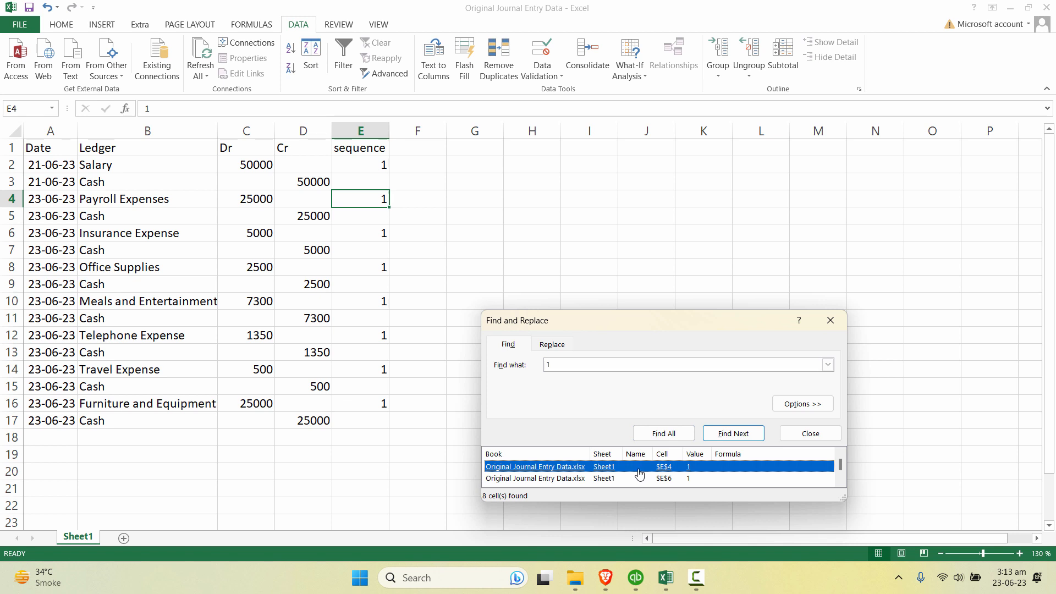
key("ctrl+a")
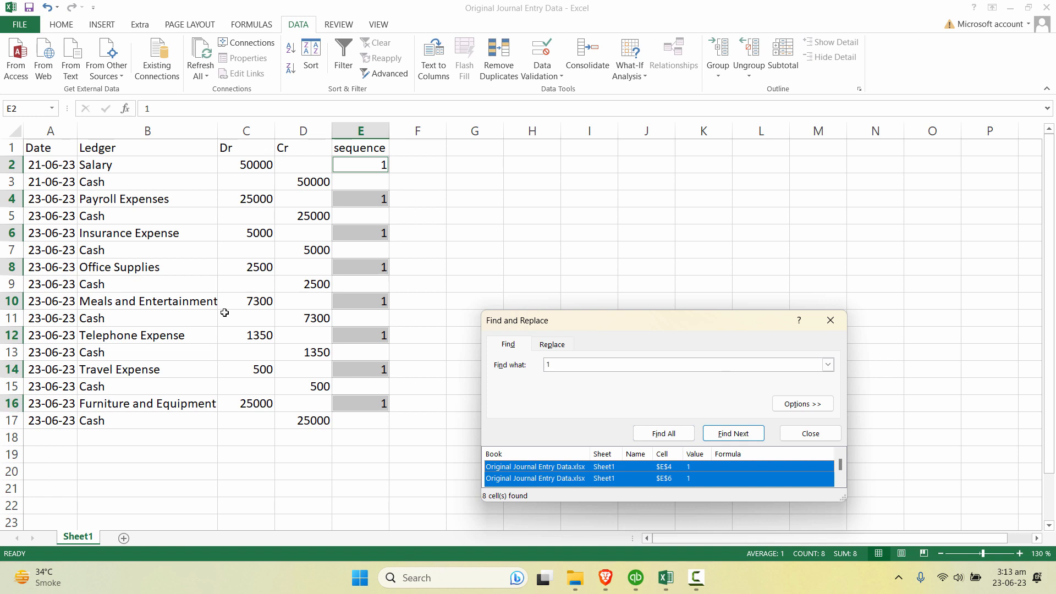
- Insert an entire row above each selected sequence cell, and close Find and Replace
right_click(363, 200)
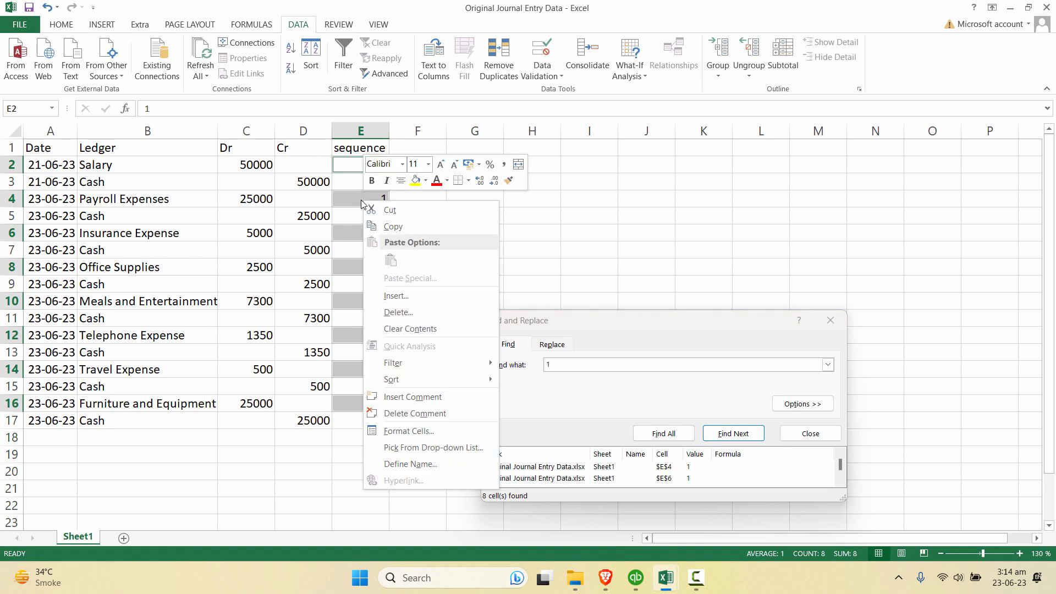
left_click(397, 297)
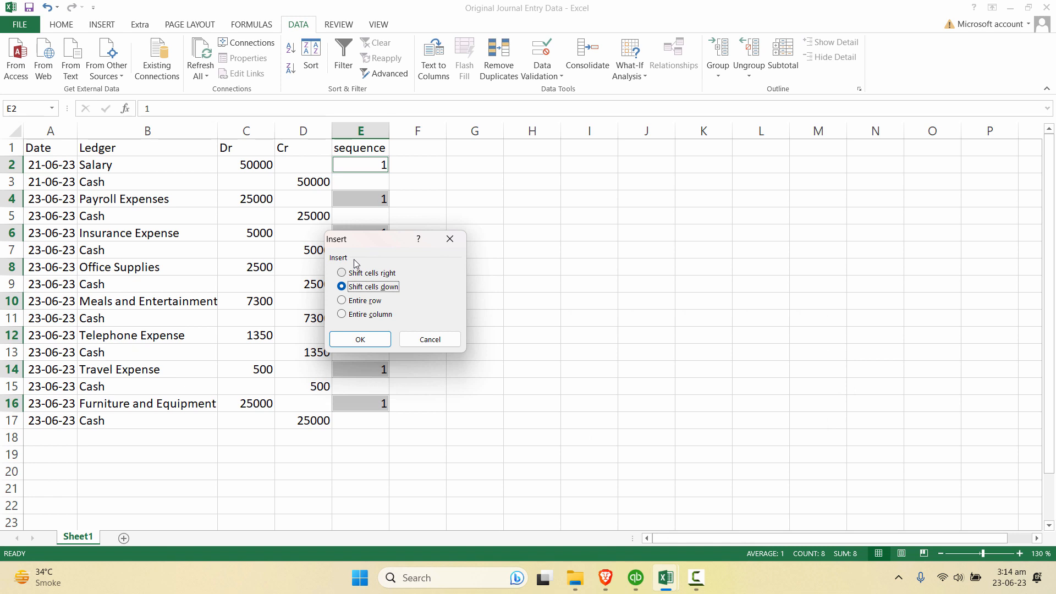
left_click_drag(356, 237, 482, 168)
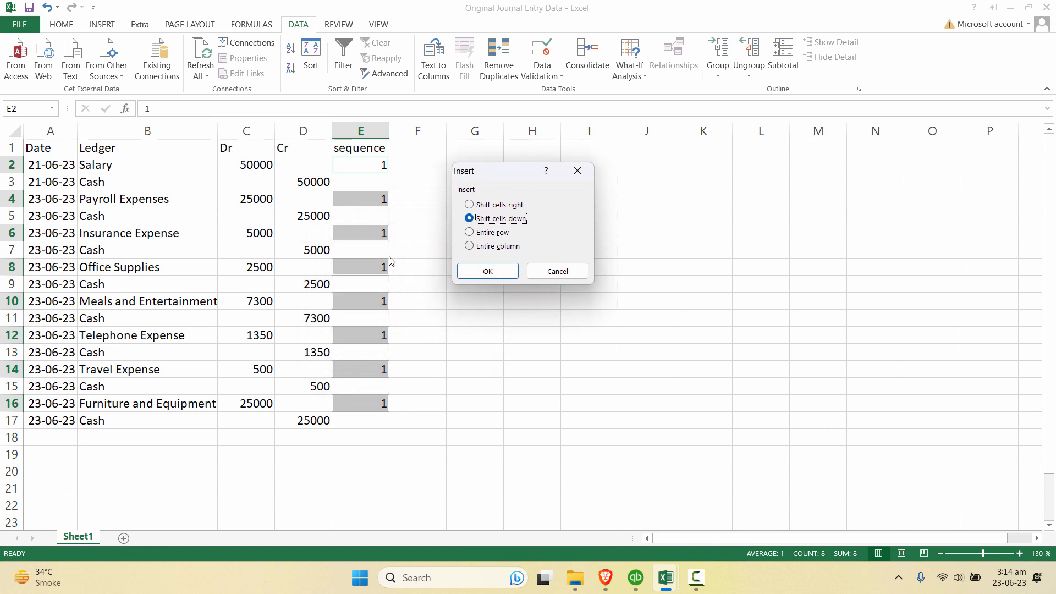
left_click(509, 234)
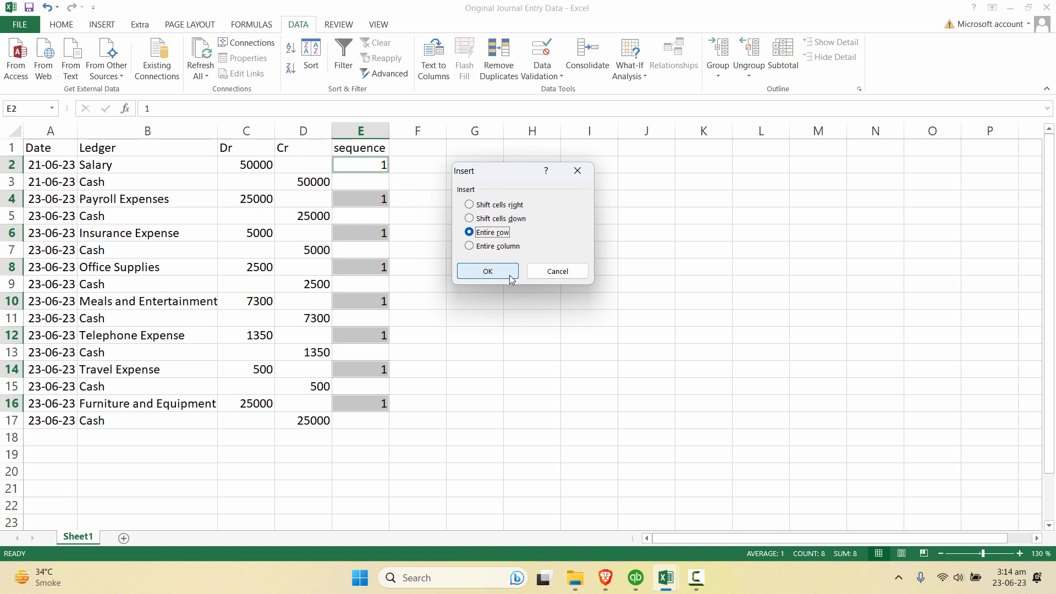
left_click(488, 271)
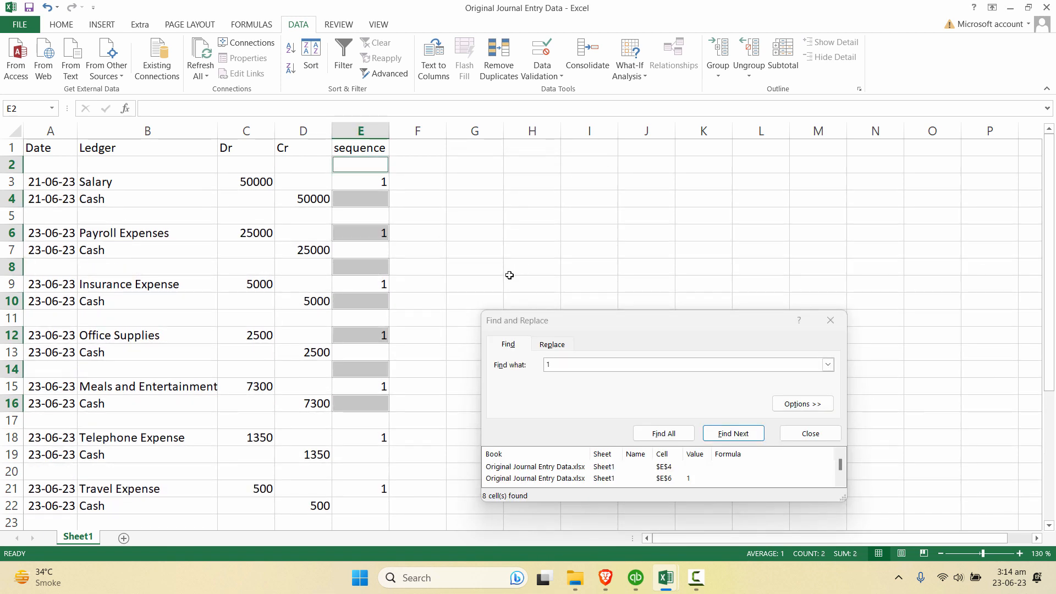
left_click(509, 274)
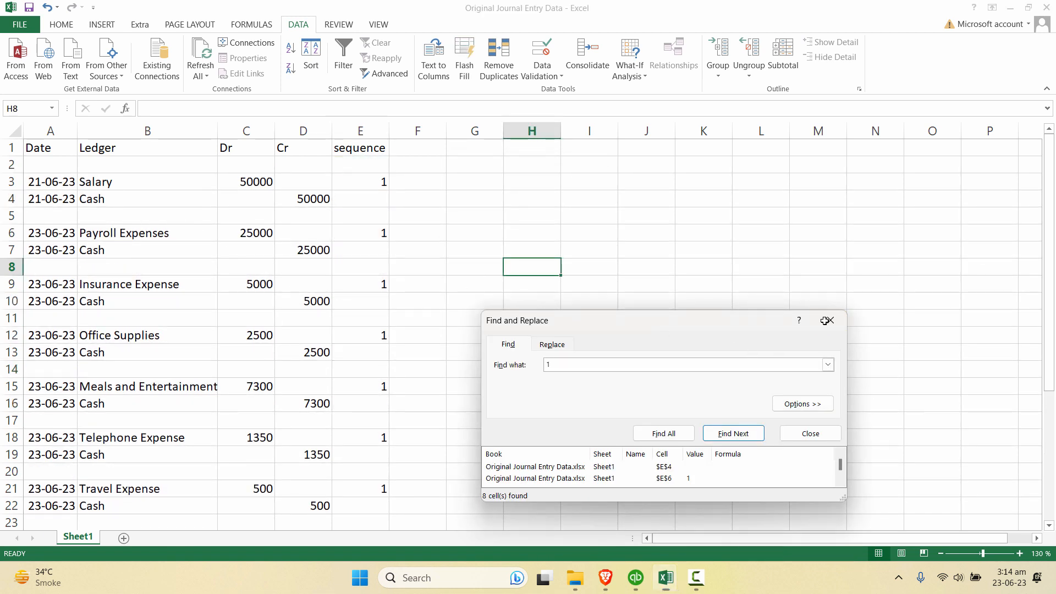
left_click(831, 321)
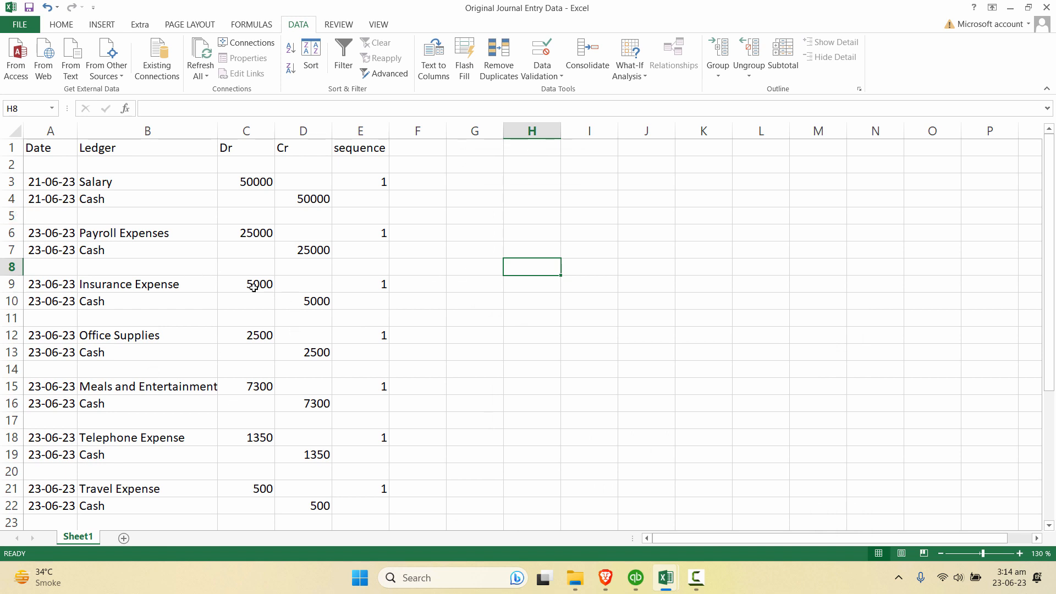